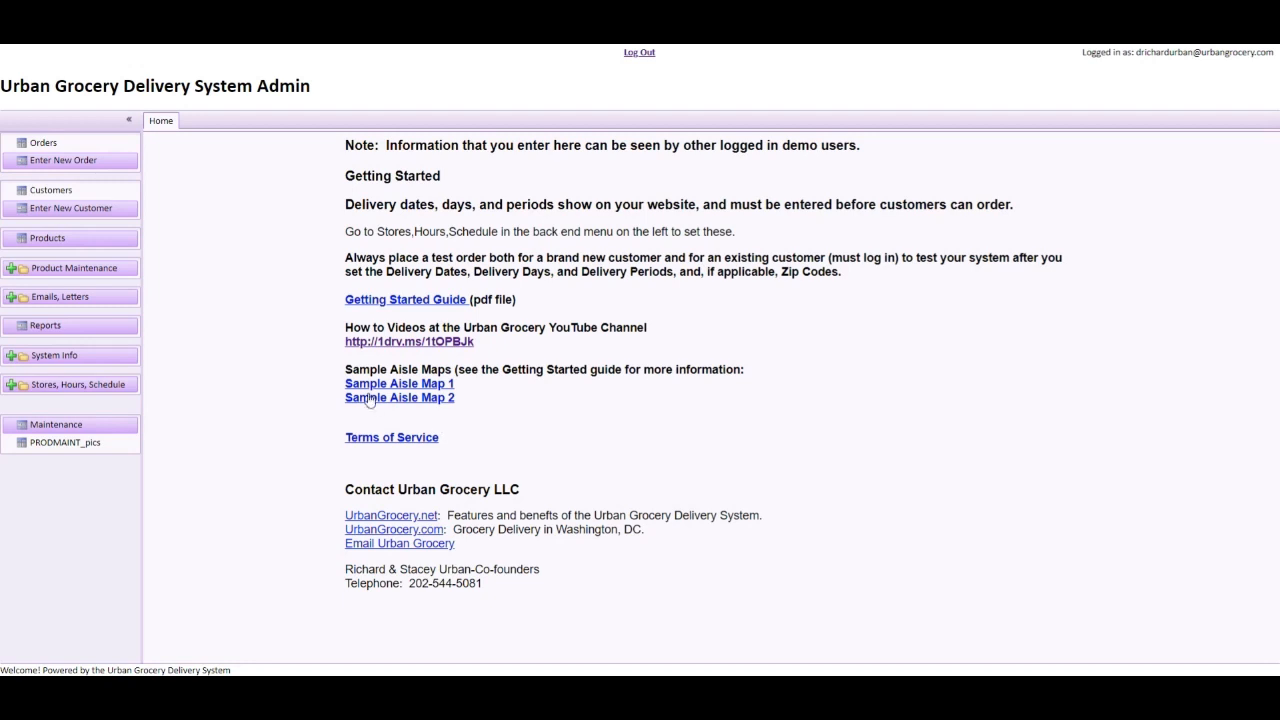
# Open the blank CUSTENTRY new-customer entry form from the left menu
pyautogui.click(79, 215)
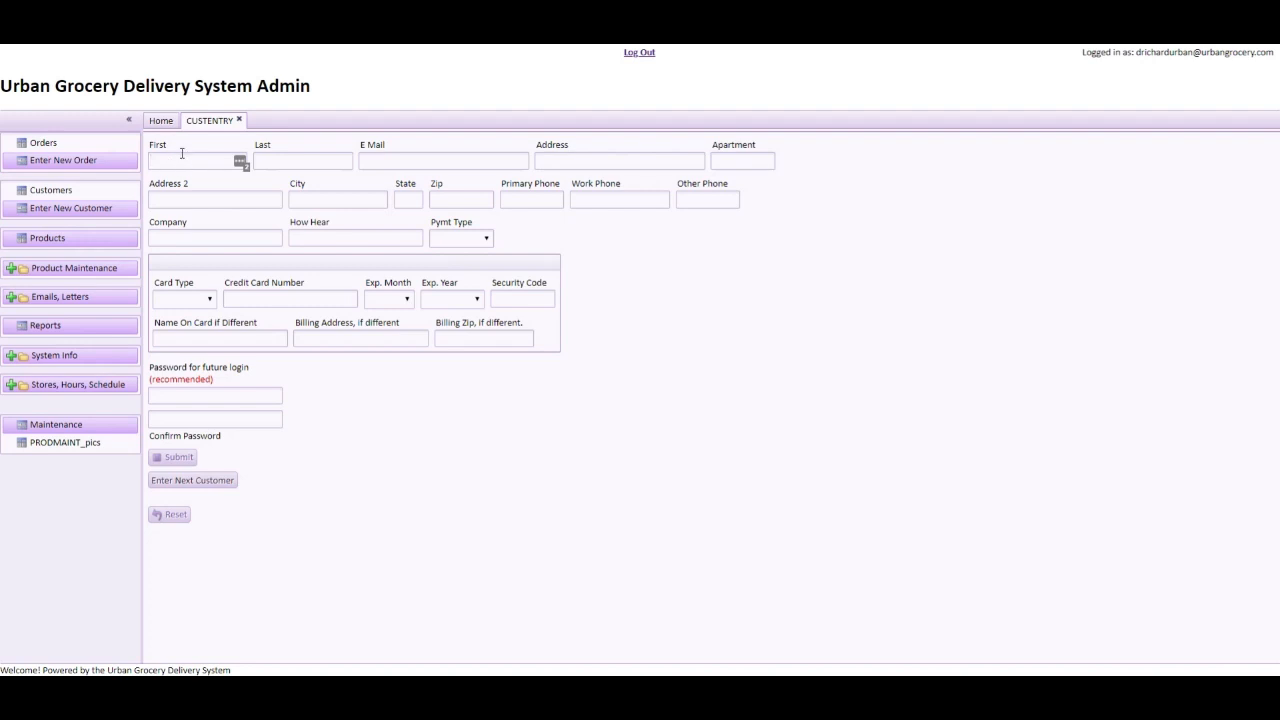
# Enter the customer's full name, e-mail, street address, city, state, zip and primary phone number
pyautogui.write('Jane')
pyautogui.write('Smi')
pyautogui.write('th')
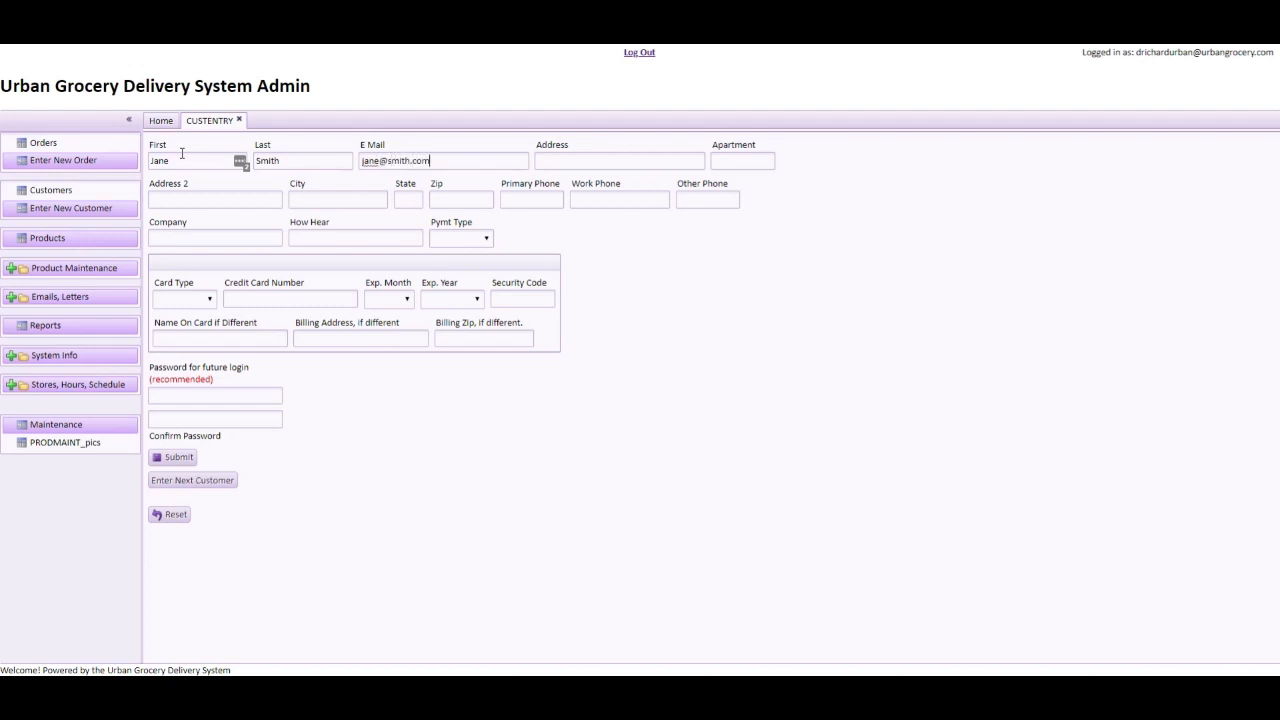
pyautogui.press('Tab')
pyautogui.write('1234 ')
pyautogui.write('Main')
pyautogui.write(' St.')
pyautogui.write('Des')
pyautogui.write(' Moines')
pyautogui.press('Tab')
pyautogui.write('IA')
pyautogui.press('Tab')
pyautogui.write('12345')
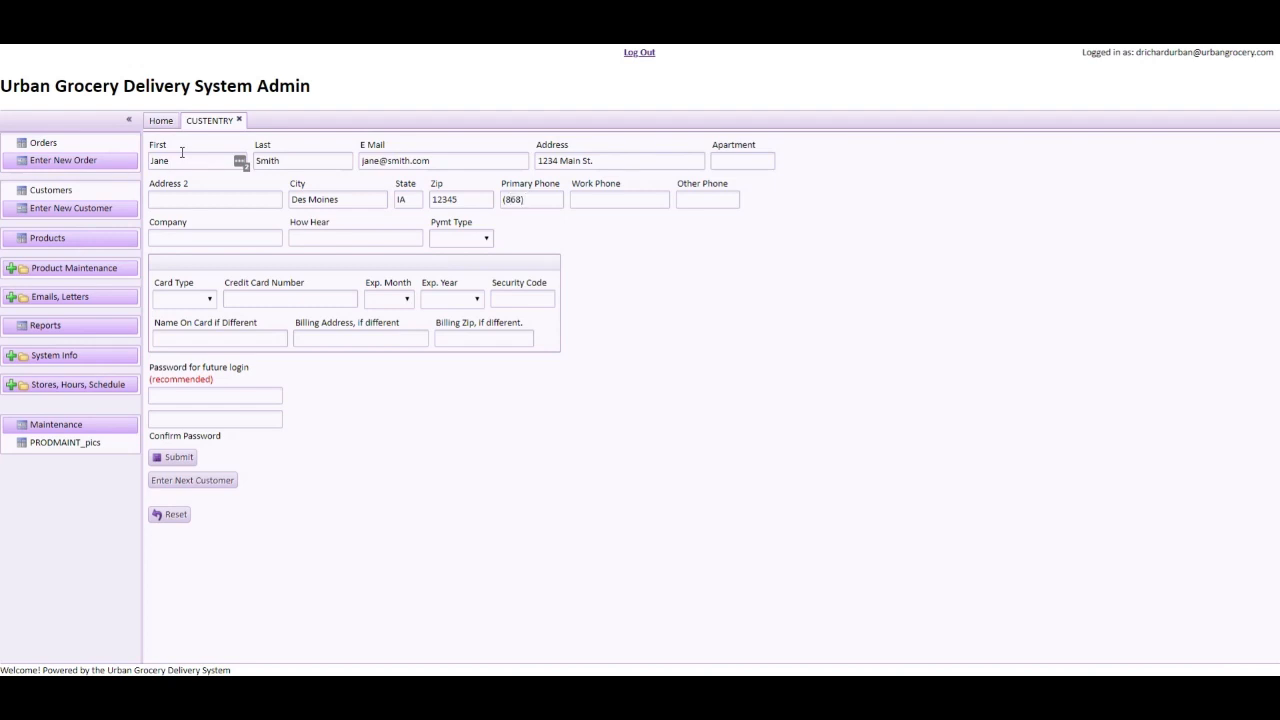
# Set payment type to Credit with MasterCard and enter the card number
pyautogui.click(487, 241)
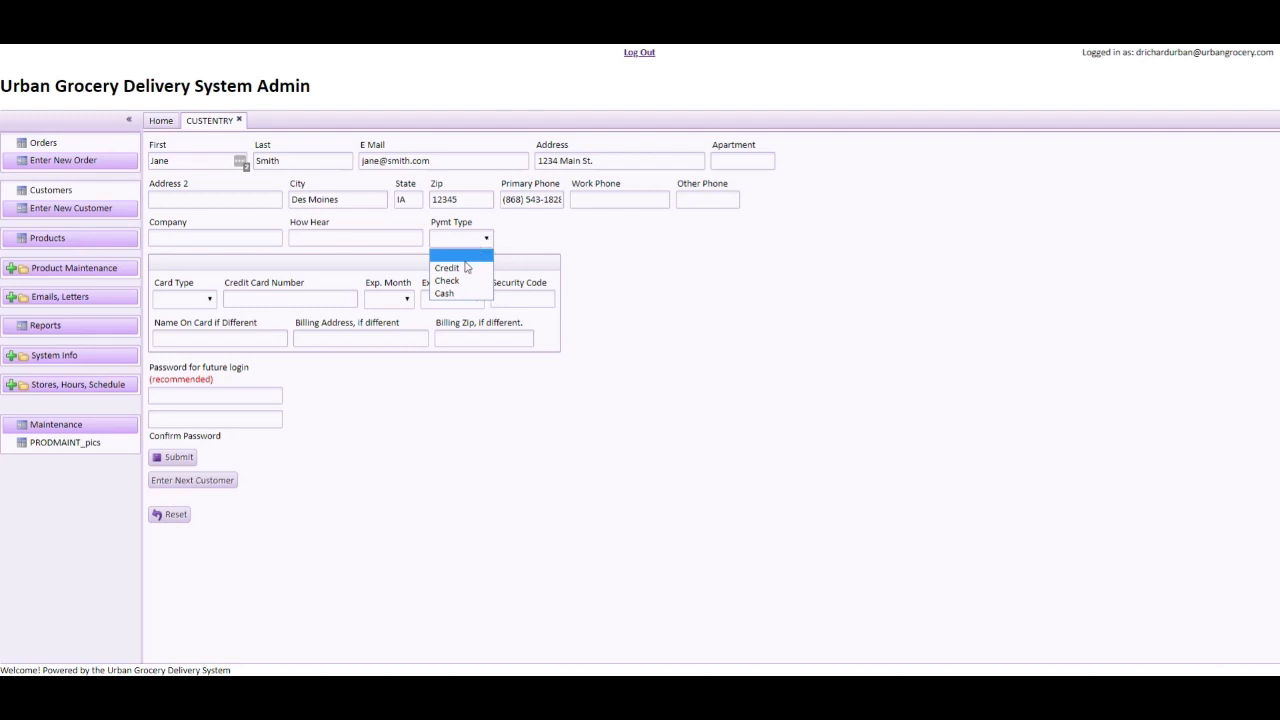
pyautogui.click(467, 267)
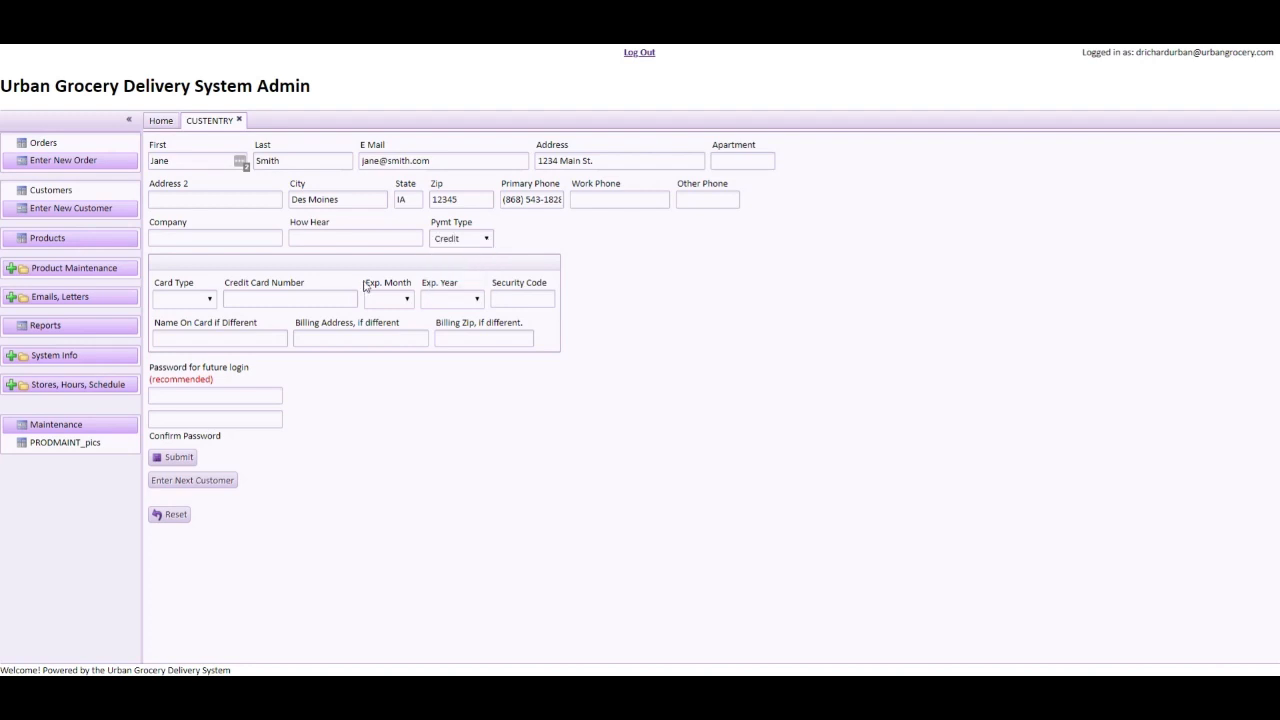
pyautogui.click(210, 300)
pyautogui.click(208, 329)
pyautogui.click(278, 297)
pyautogui.write('1234-1234-1234-1234')
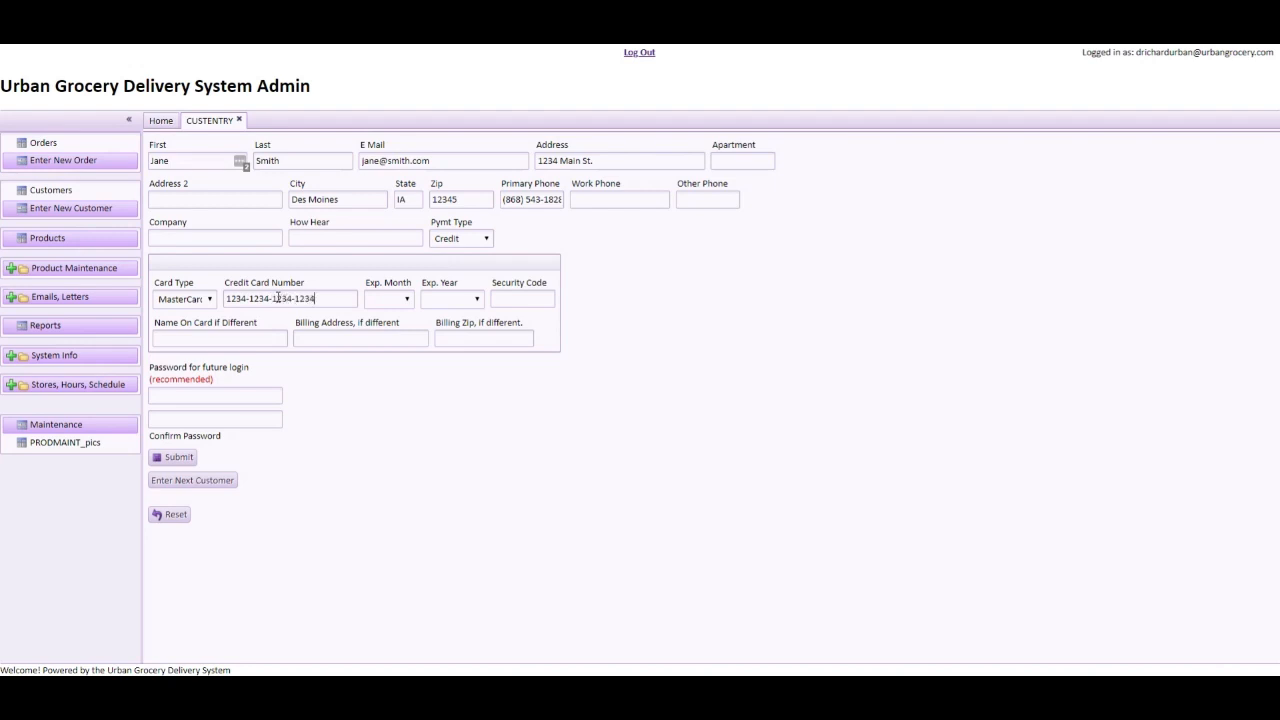
# Set the card expiry to 03/2020 and enter the card's security code
pyautogui.click(407, 300)
pyautogui.click(388, 355)
pyautogui.click(479, 300)
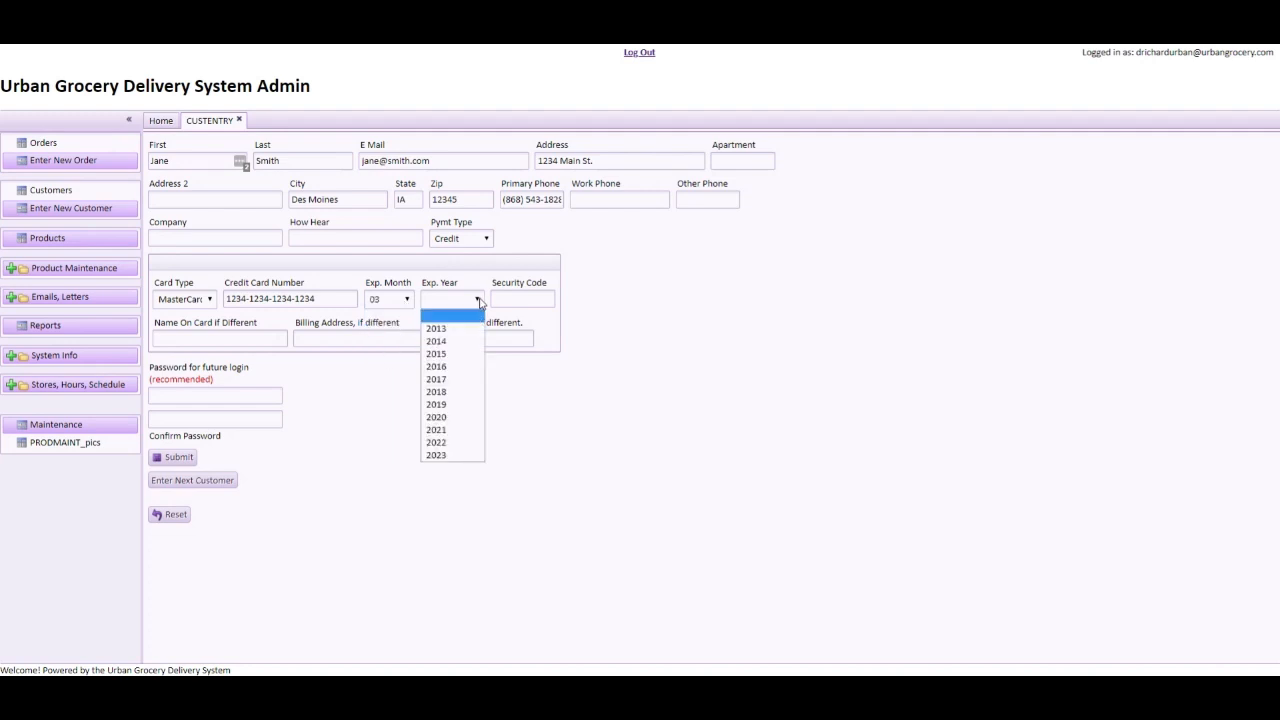
pyautogui.click(448, 418)
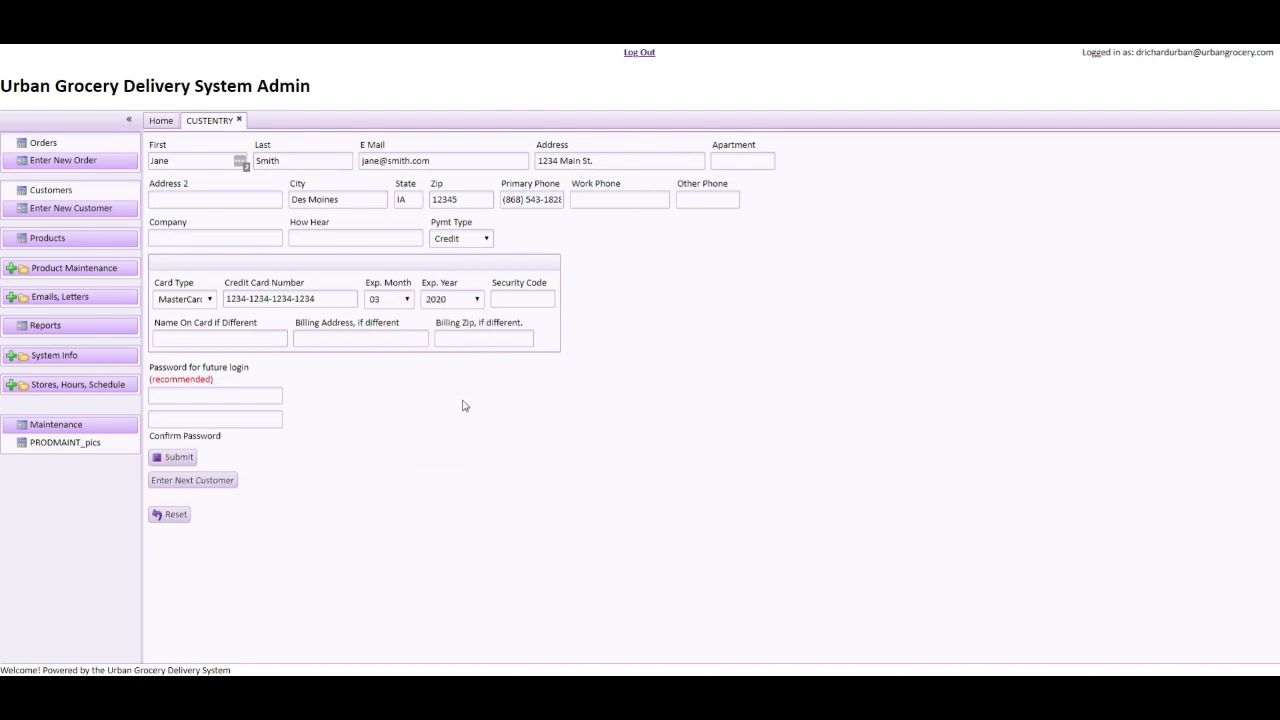
pyautogui.click(535, 304)
pyautogui.write('1234')
# Remove the extra security-code digit, set the account login password, and submit the customer record
pyautogui.press('BackSpace')
pyautogui.write('test444test444')
pyautogui.click(176, 460)
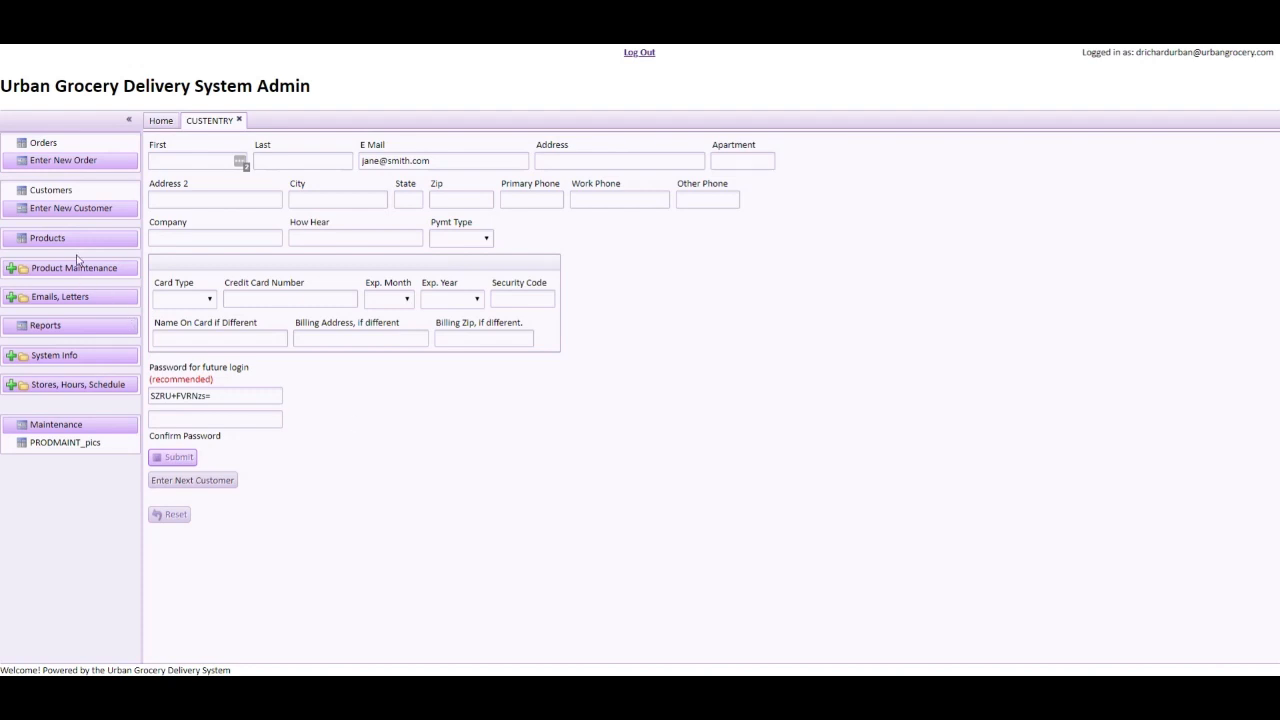
# Start a new order and pick the newly added customer from the surname autocomplete
pyautogui.click(48, 164)
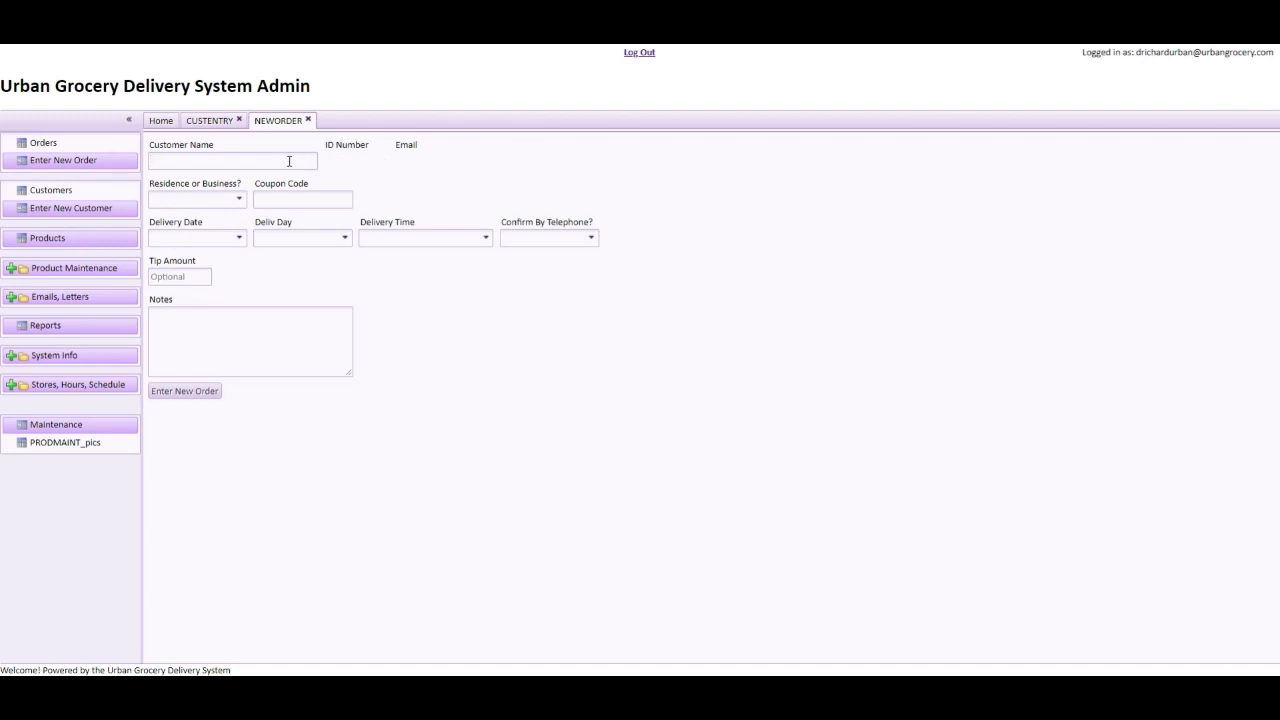
pyautogui.write('smith')
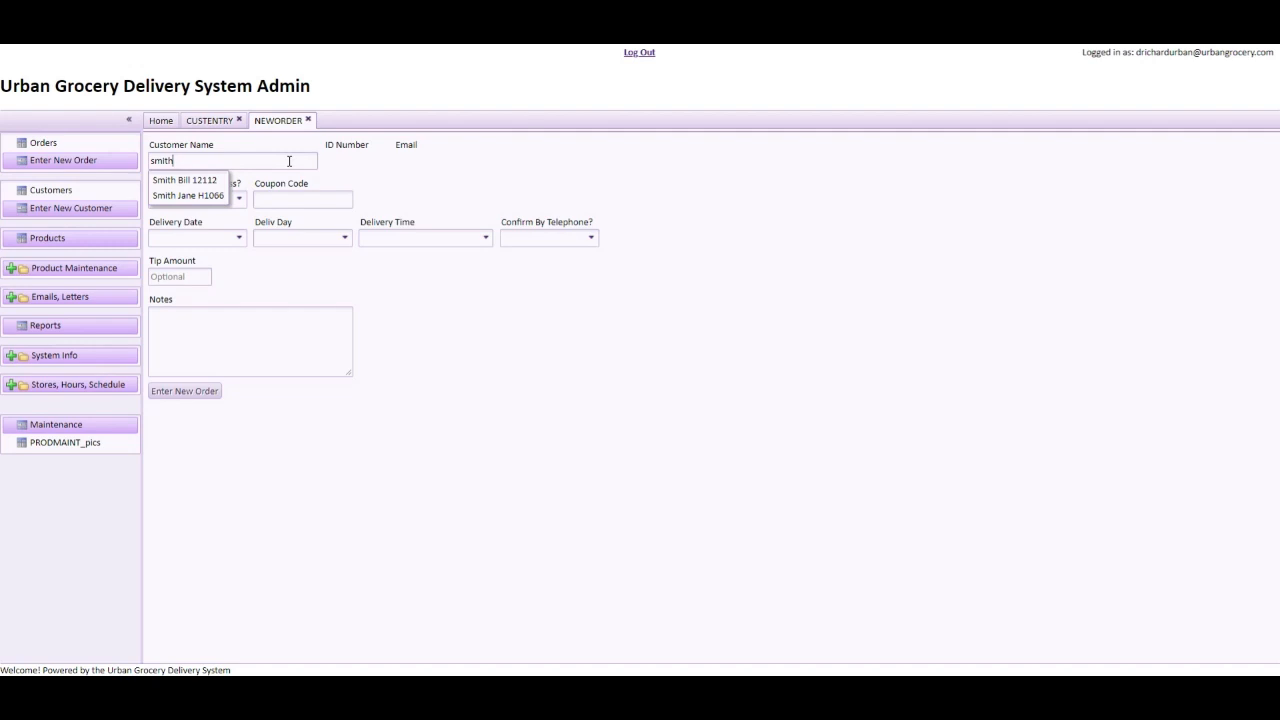
pyautogui.click(189, 196)
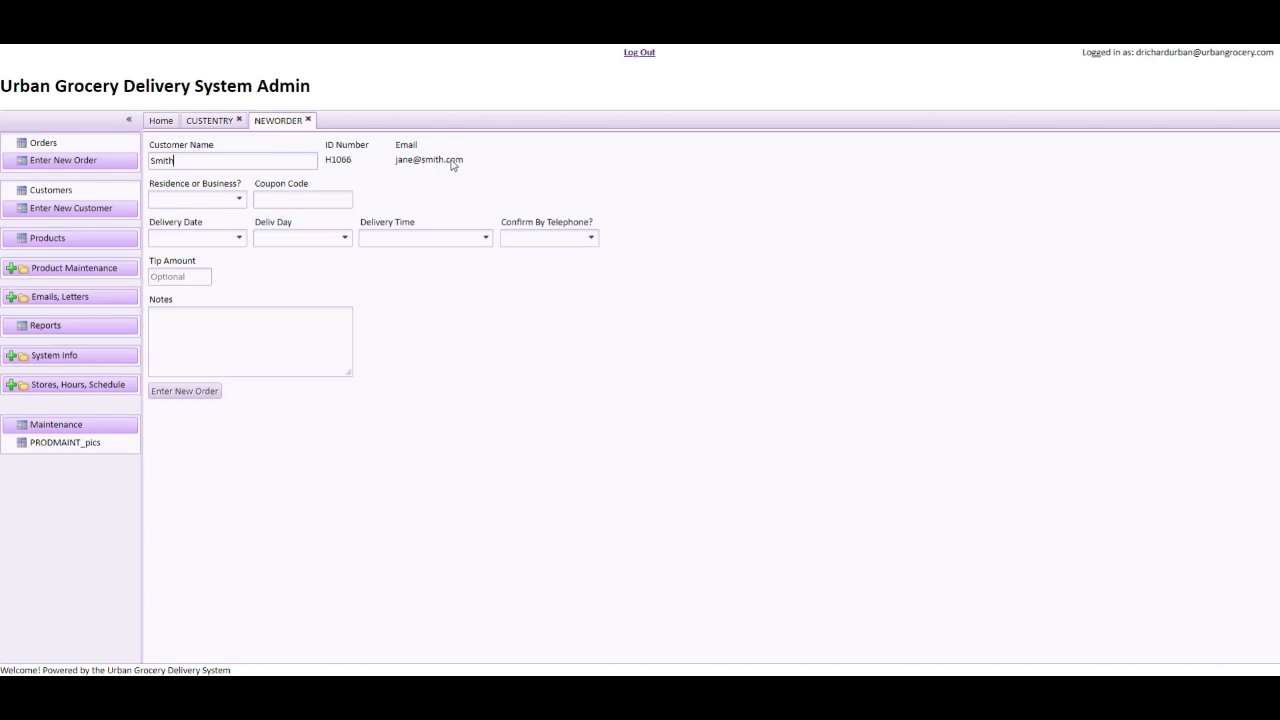
pyautogui.click(239, 201)
# Mark the order as a Residence delivery and set the delivery date to 04/27/2018
pyautogui.click(195, 218)
pyautogui.click(328, 198)
pyautogui.click(239, 239)
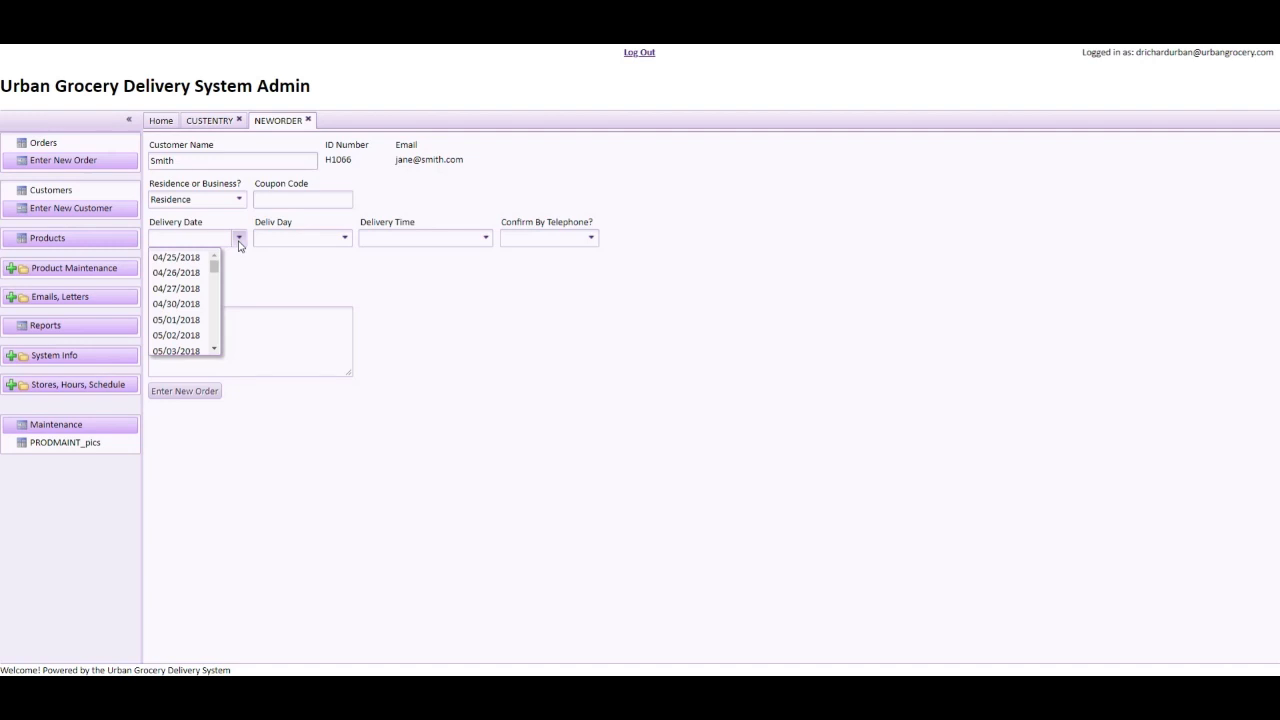
pyautogui.click(193, 273)
pyautogui.click(345, 239)
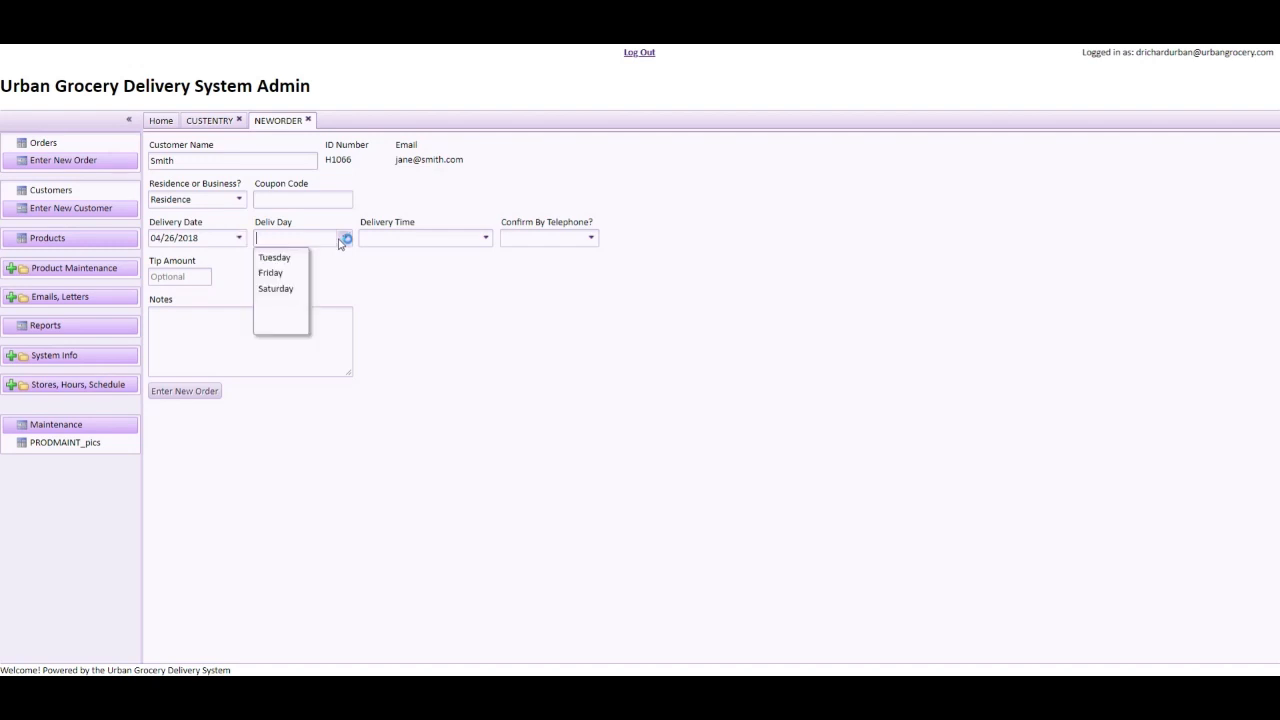
pyautogui.click(239, 239)
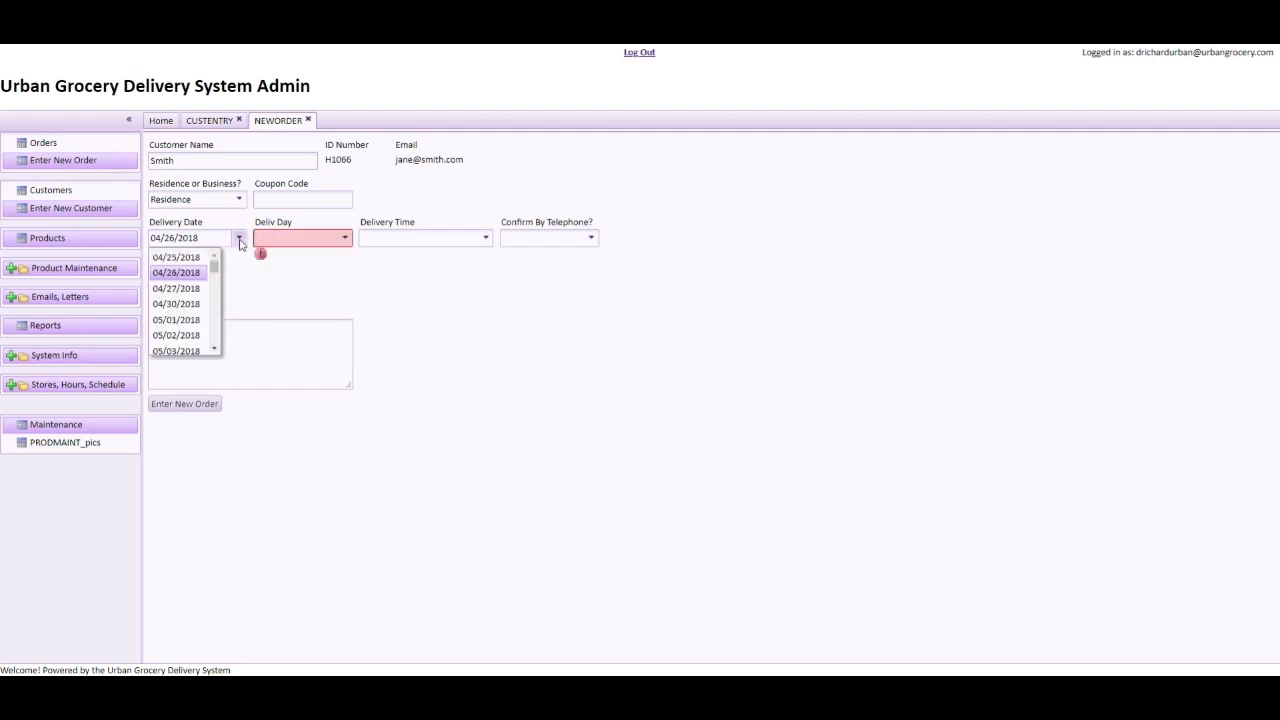
pyautogui.click(193, 289)
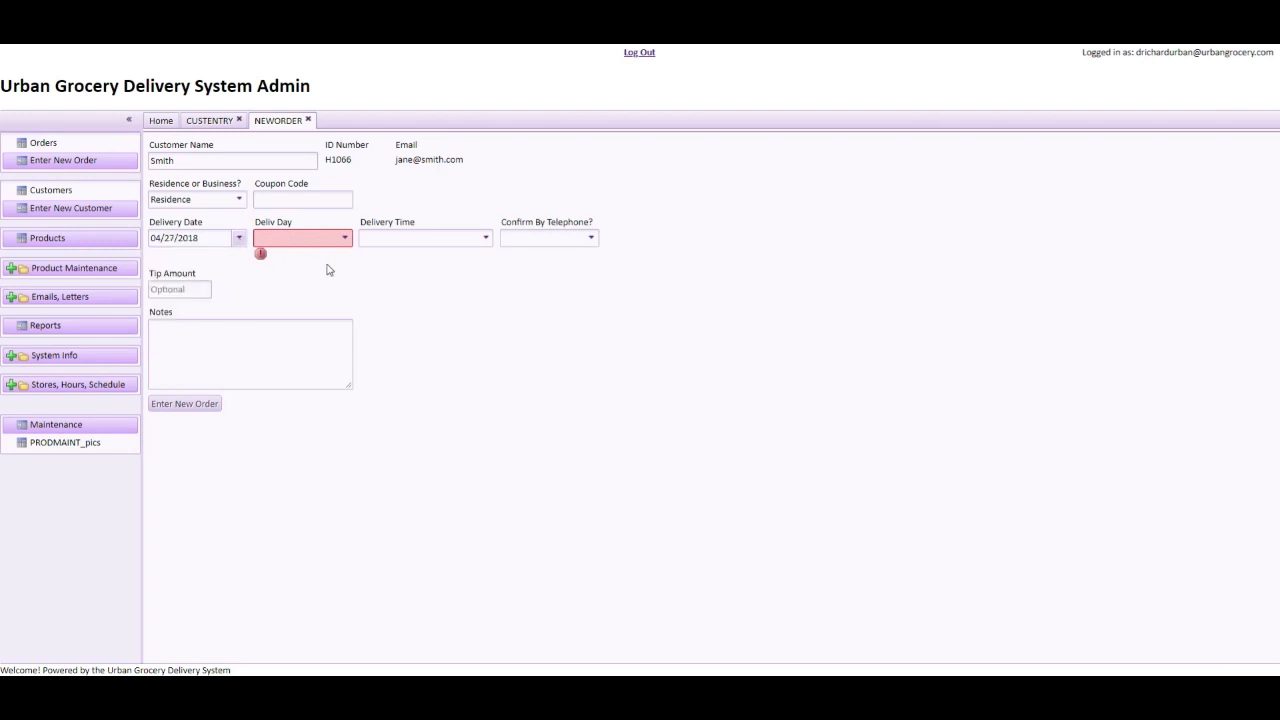
# Choose Friday with the 1 to 3 p.m. time slot and submit the order
pyautogui.click(344, 238)
pyautogui.click(290, 275)
pyautogui.click(486, 239)
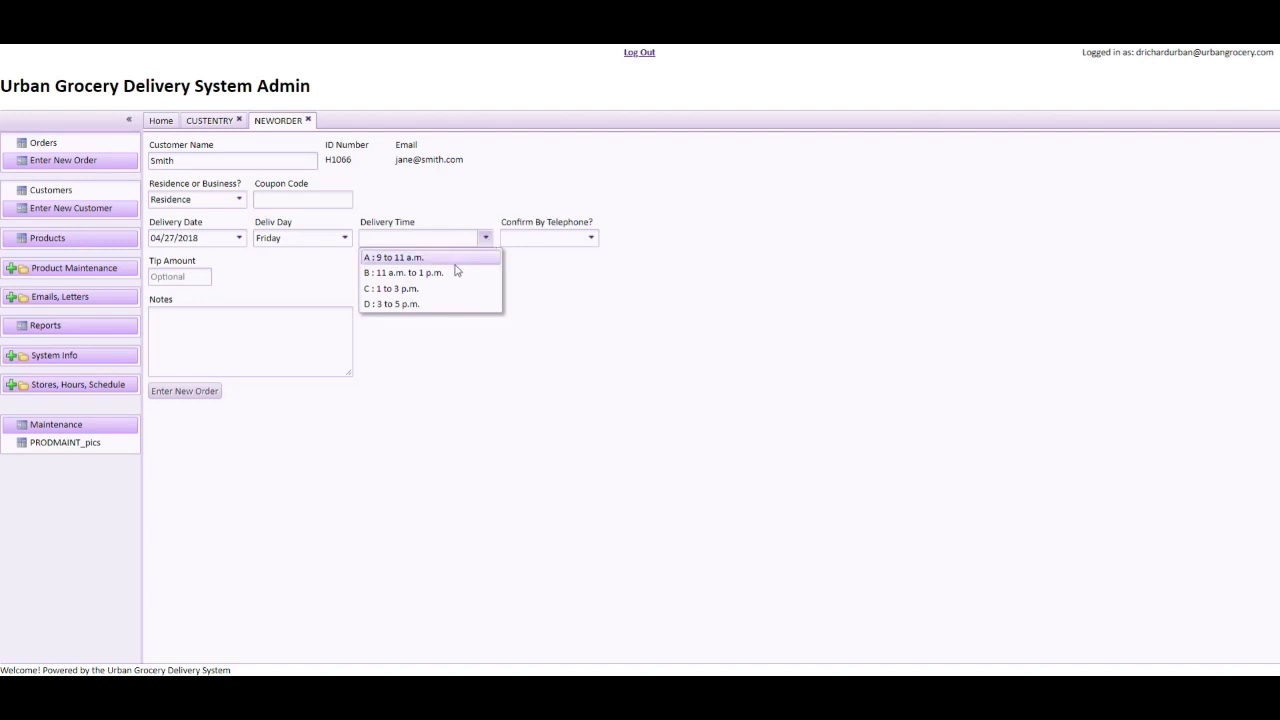
pyautogui.click(401, 289)
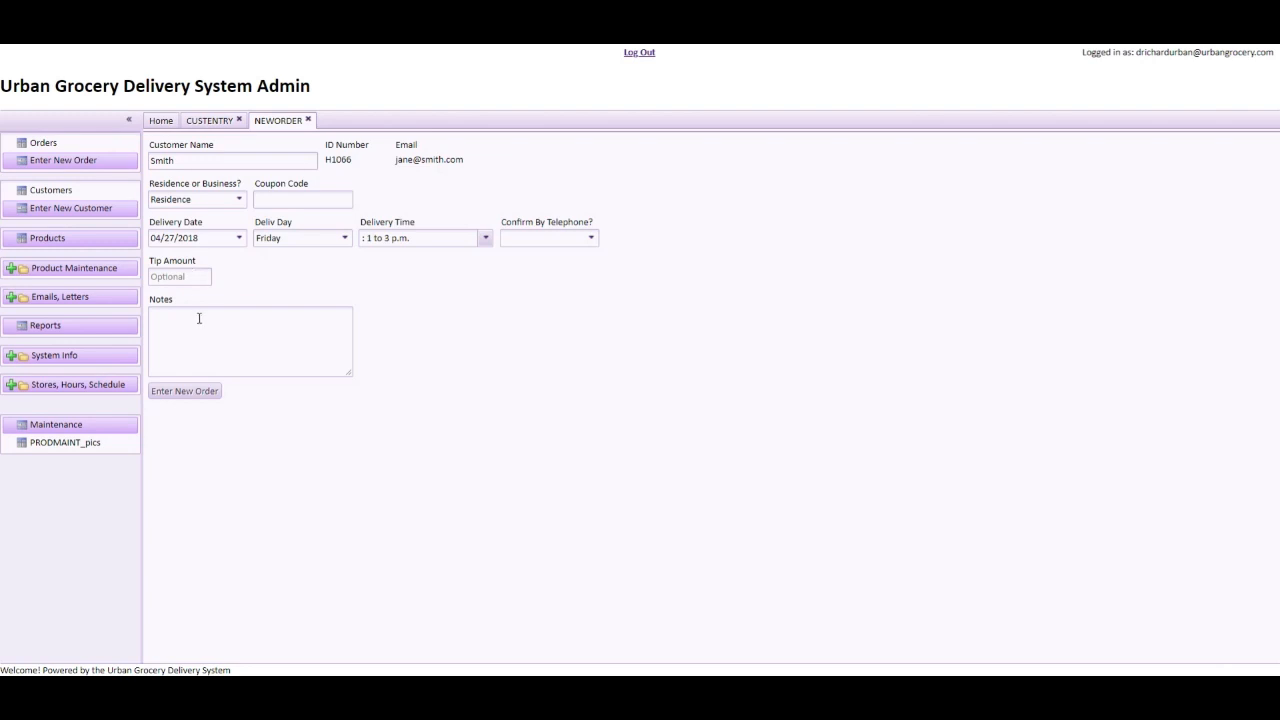
pyautogui.click(190, 396)
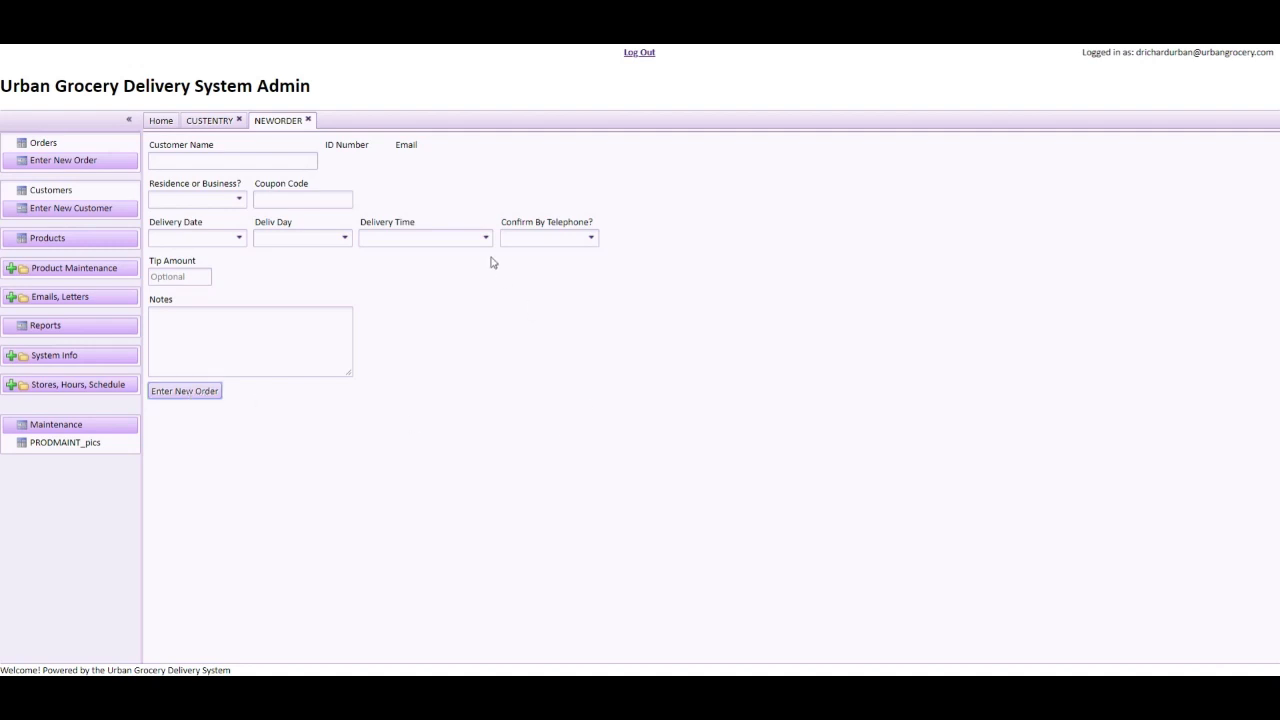
# From the Orders list, open the new 04/27/2018 order (invoice D1004) in Order View
pyautogui.click(45, 146)
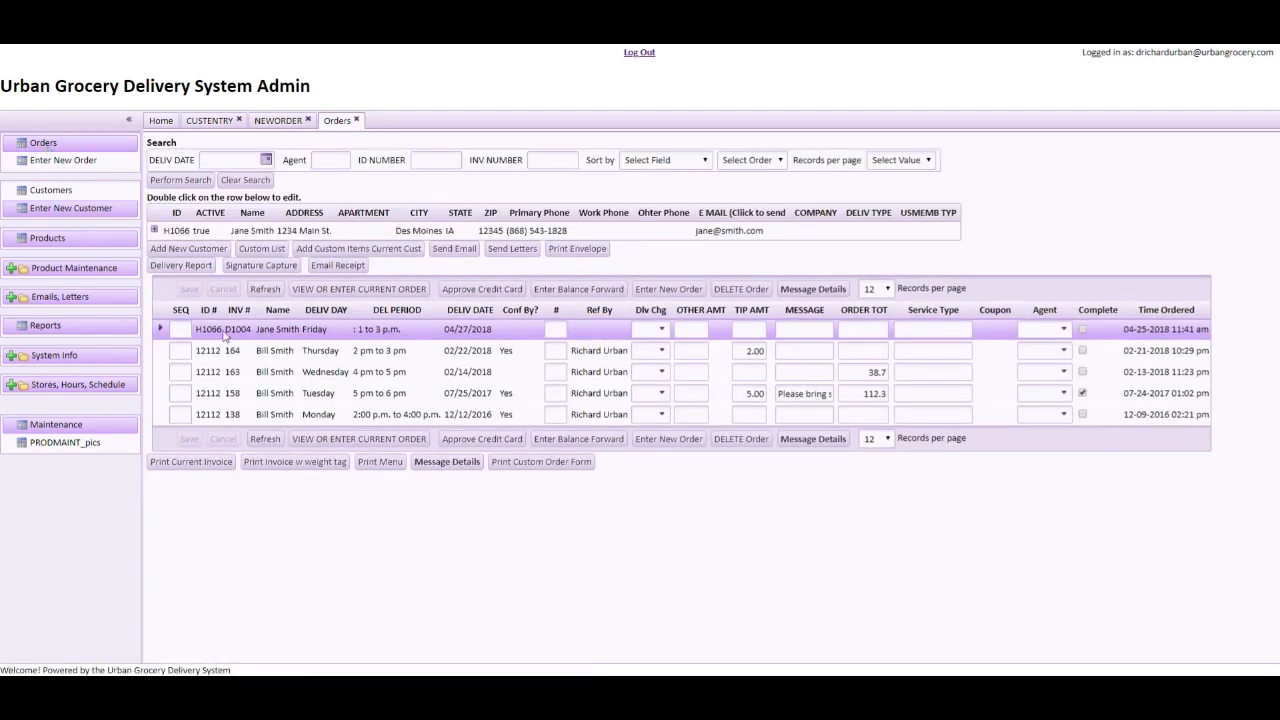
pyautogui.click(365, 291)
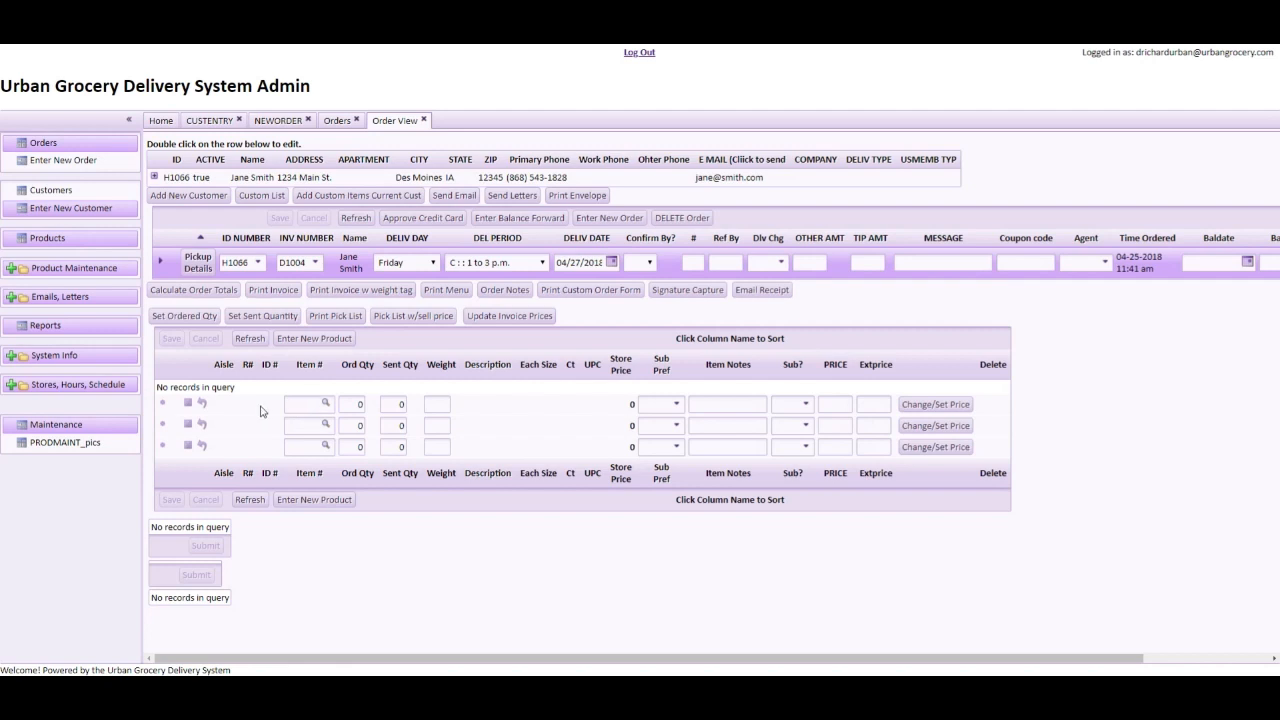
# Open Product Lookup for the first order line and enter 'eggs' as the search term
pyautogui.click(325, 404)
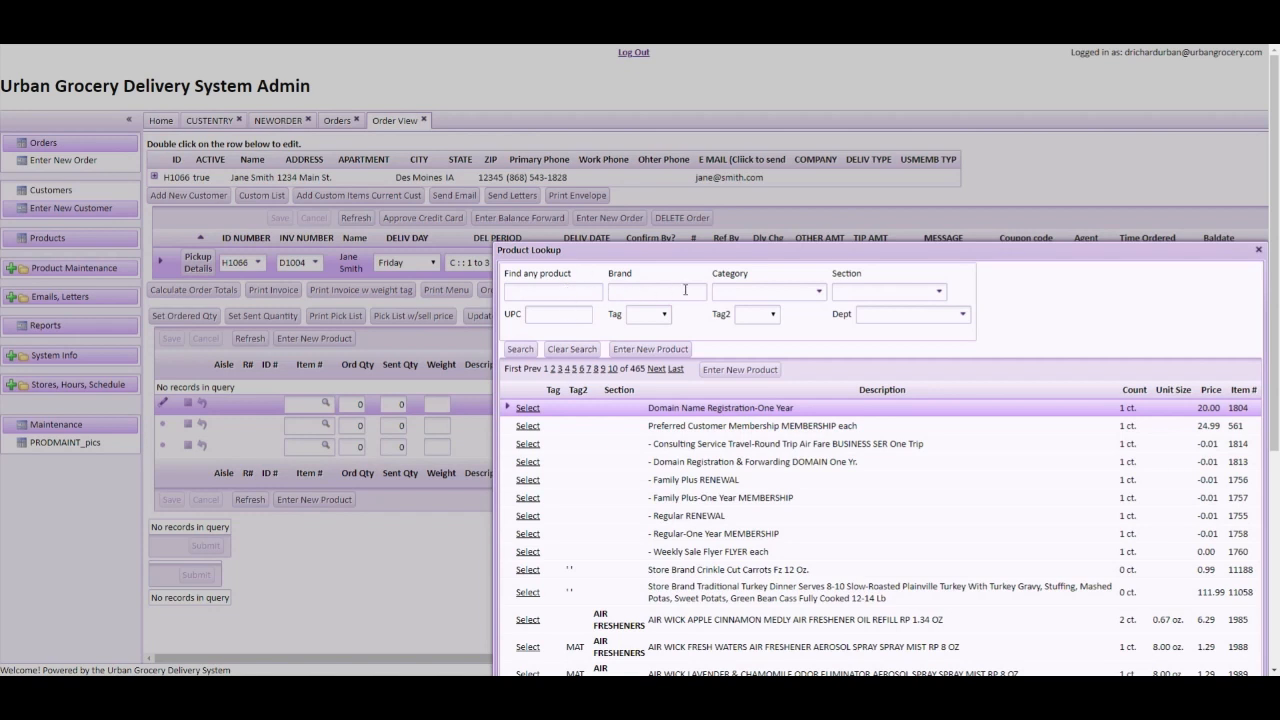
pyautogui.click(556, 291)
pyautogui.write('eggs')
# Search for eggs, then rerun the search with Tag set to Active and Tag2 blank
pyautogui.click(517, 352)
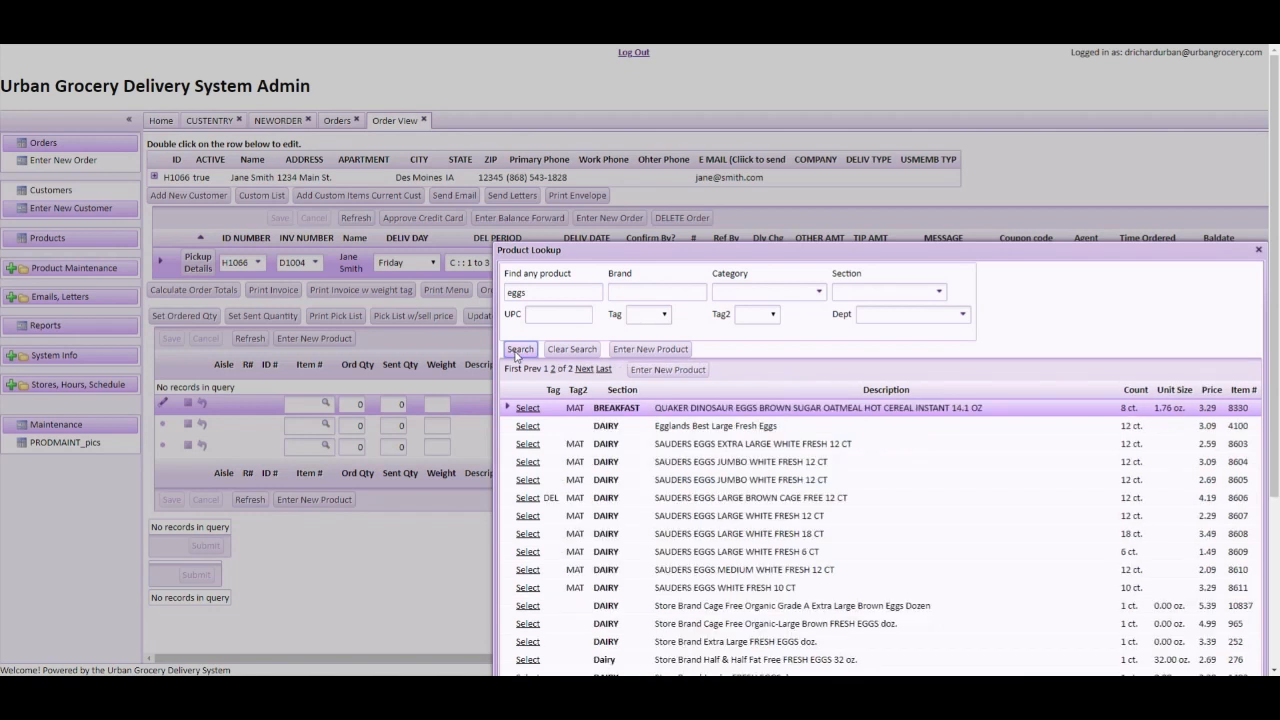
pyautogui.click(771, 315)
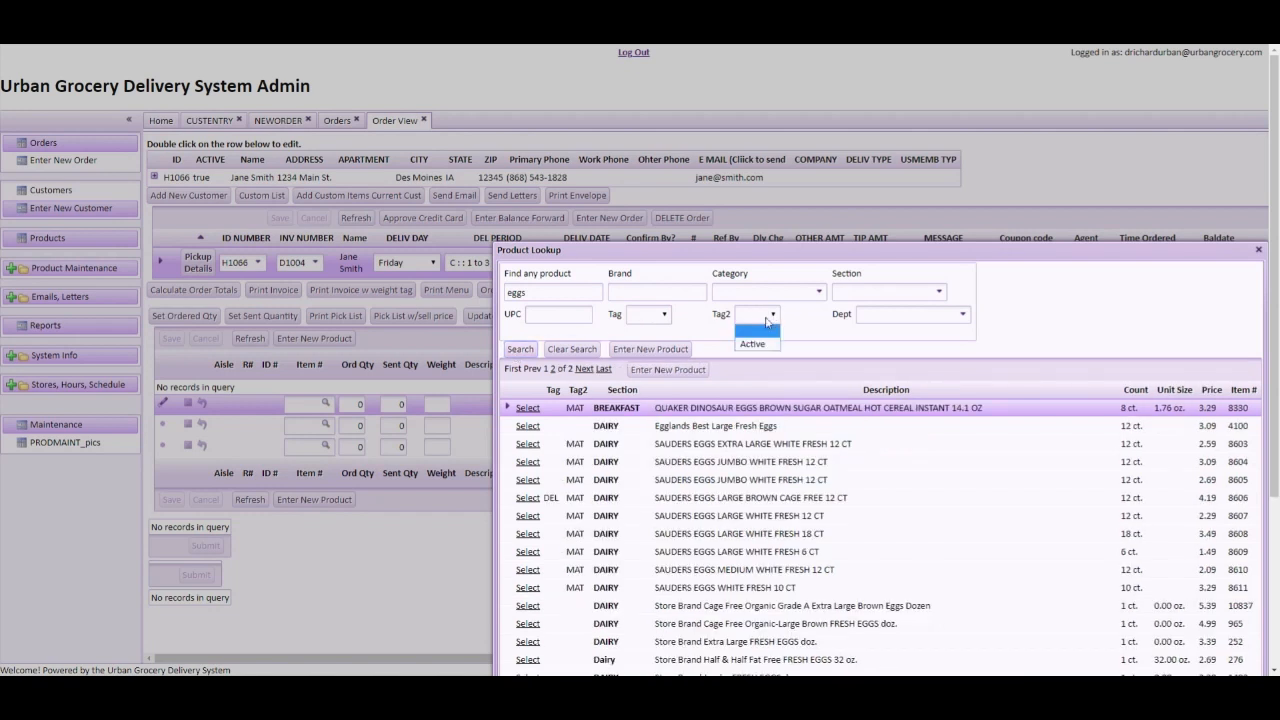
pyautogui.click(756, 345)
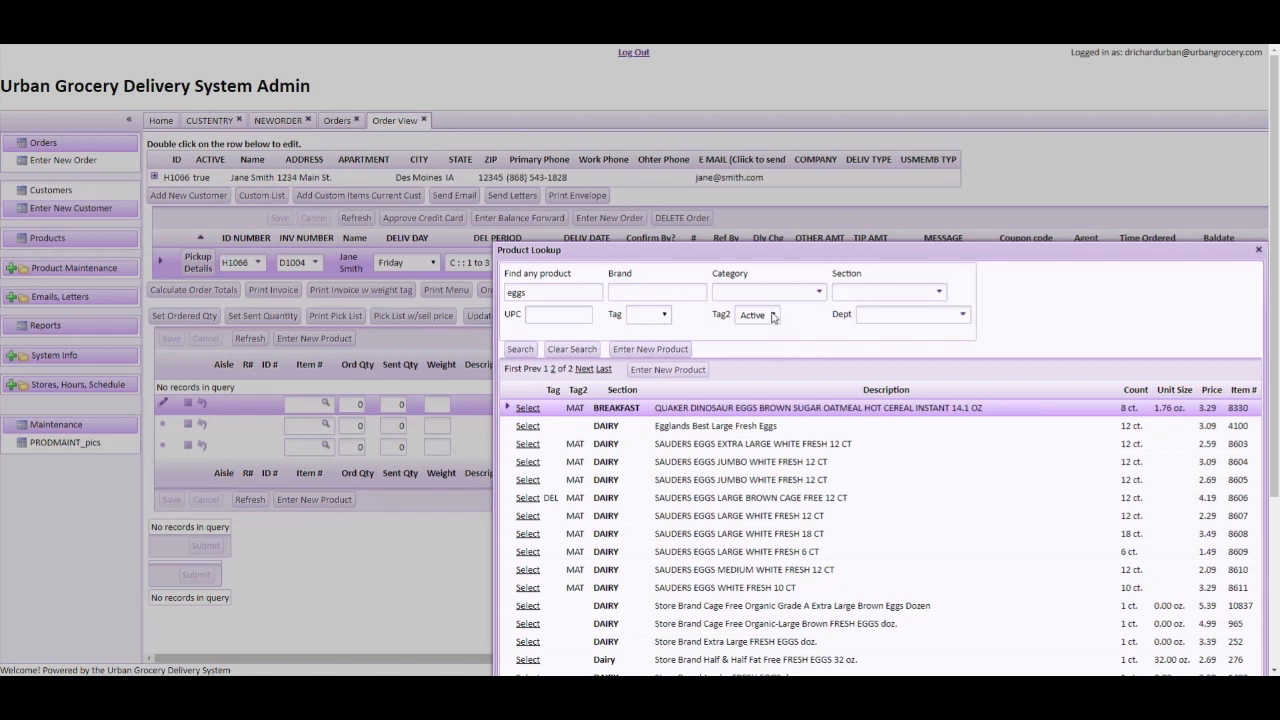
pyautogui.click(663, 315)
pyautogui.click(644, 344)
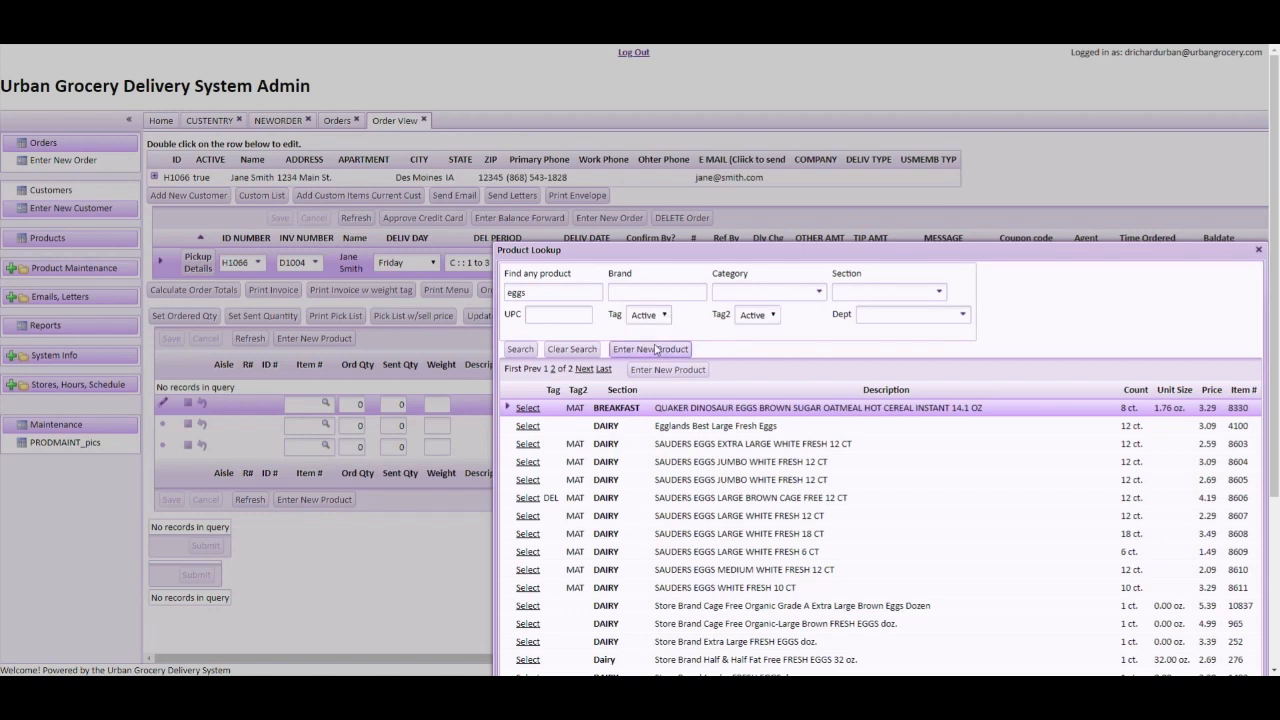
pyautogui.click(772, 315)
pyautogui.click(758, 333)
pyautogui.click(519, 350)
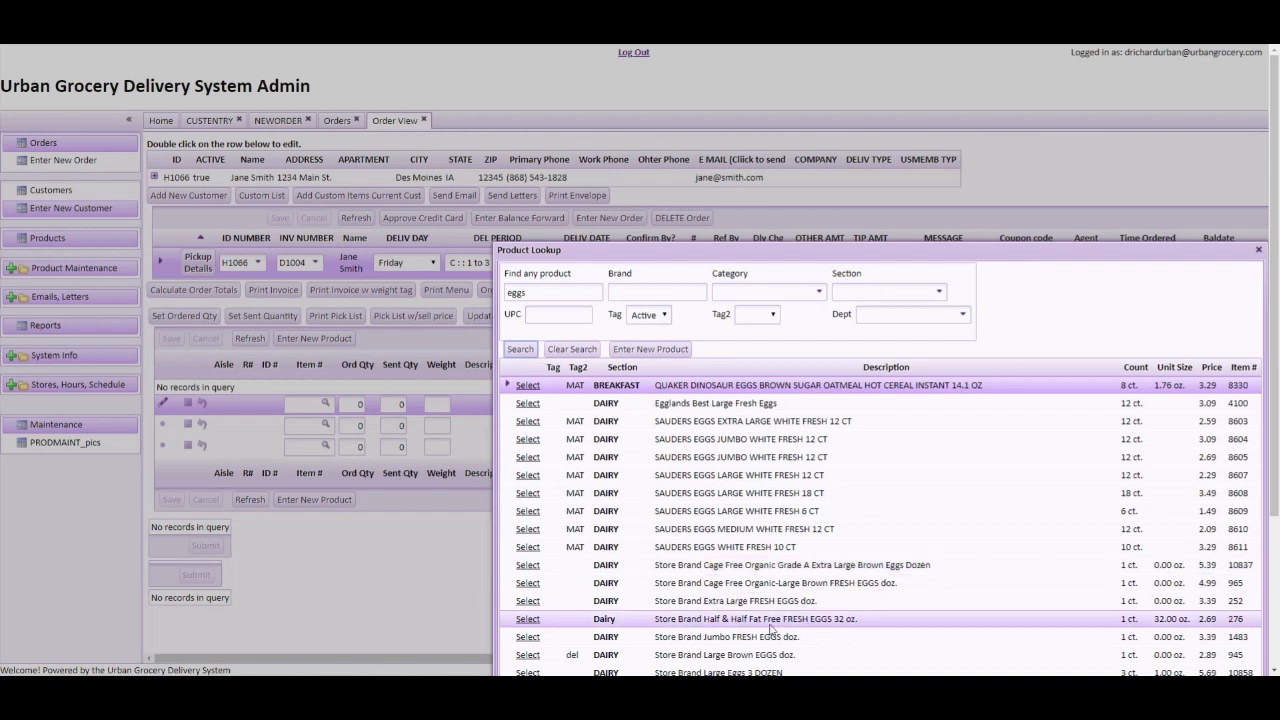
# Add Egglands Best Large Fresh Eggs (item 4100) at quantity 1 and save the line
pyautogui.click(527, 403)
pyautogui.click(355, 404)
pyautogui.write('1')
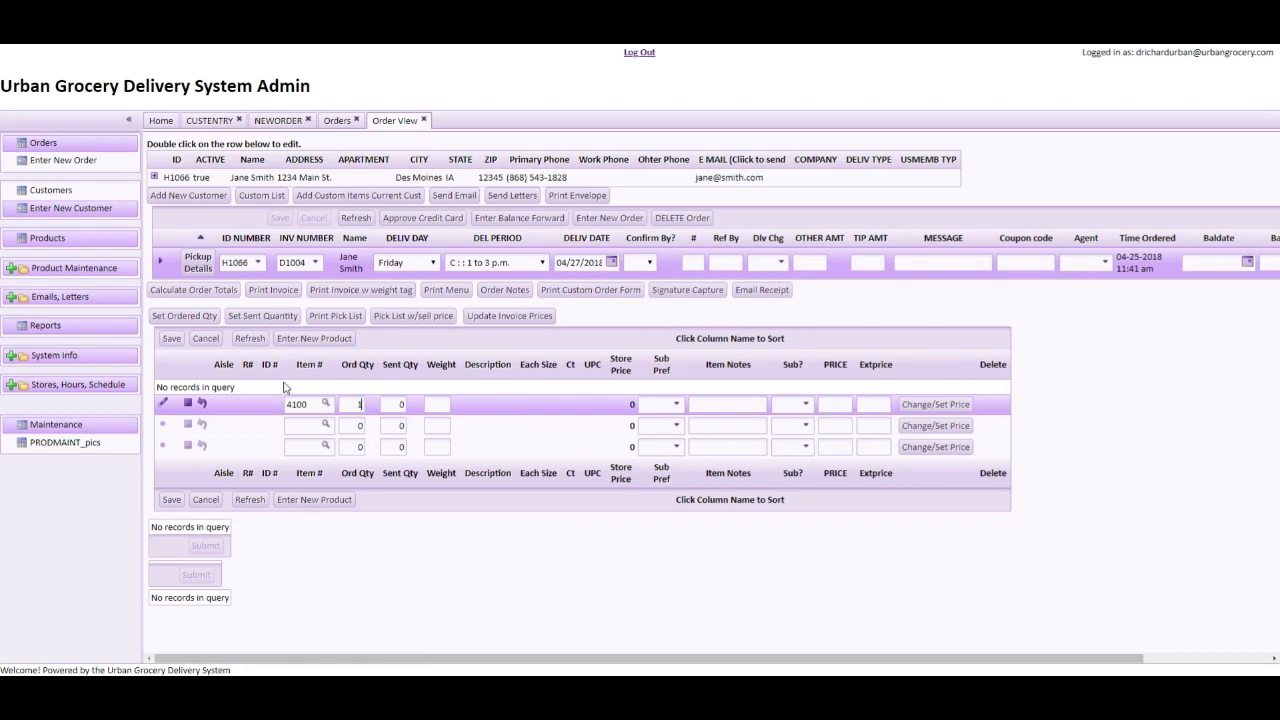
pyautogui.click(172, 339)
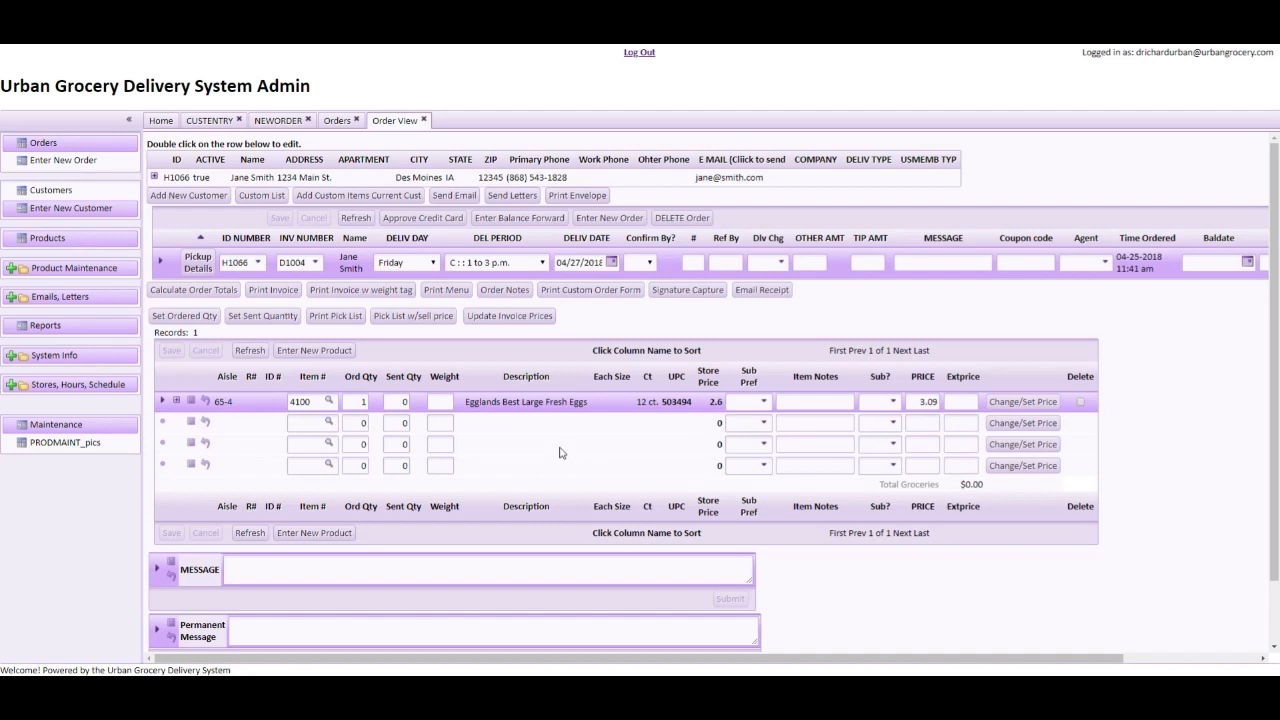
pyautogui.click(330, 424)
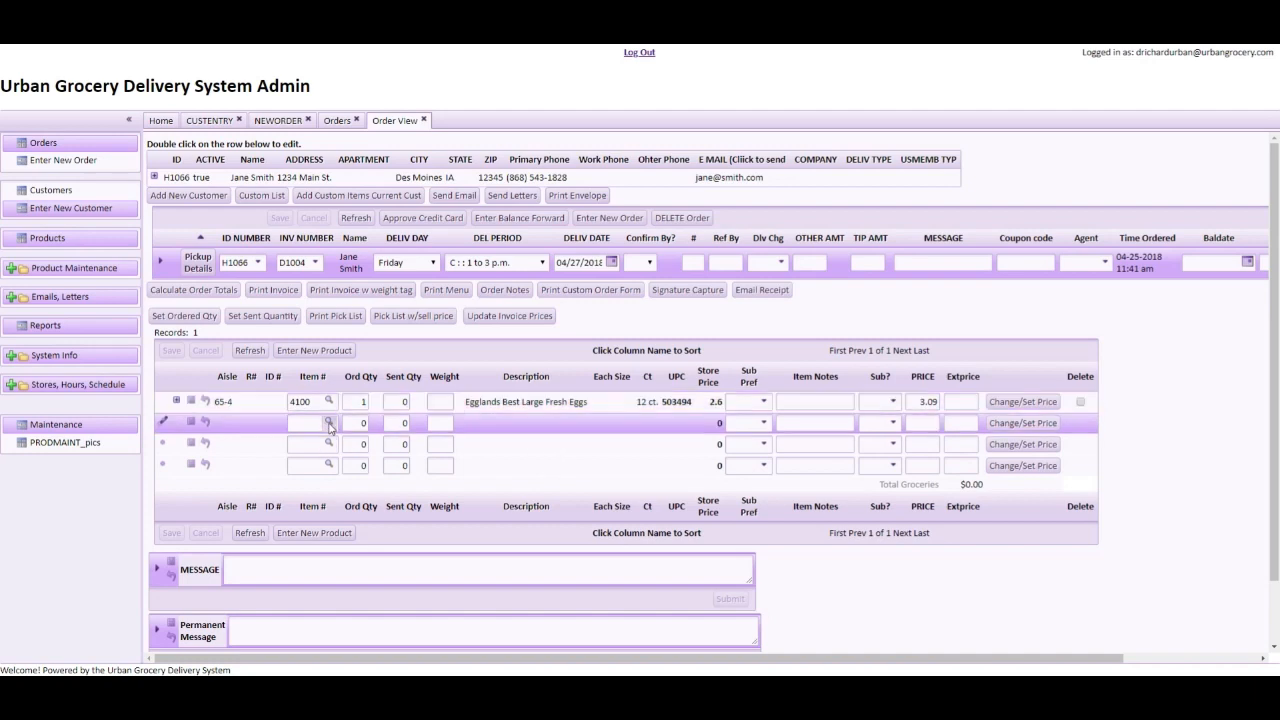
pyautogui.click(329, 423)
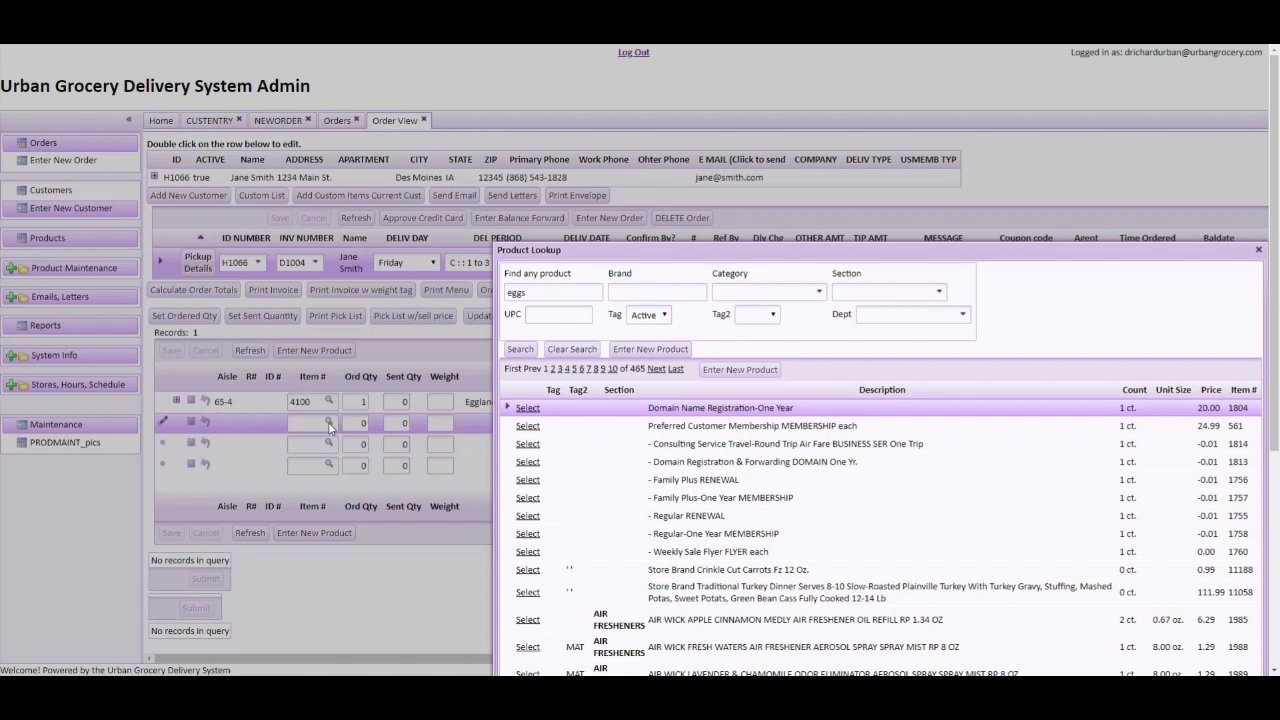
pyautogui.click(1259, 250)
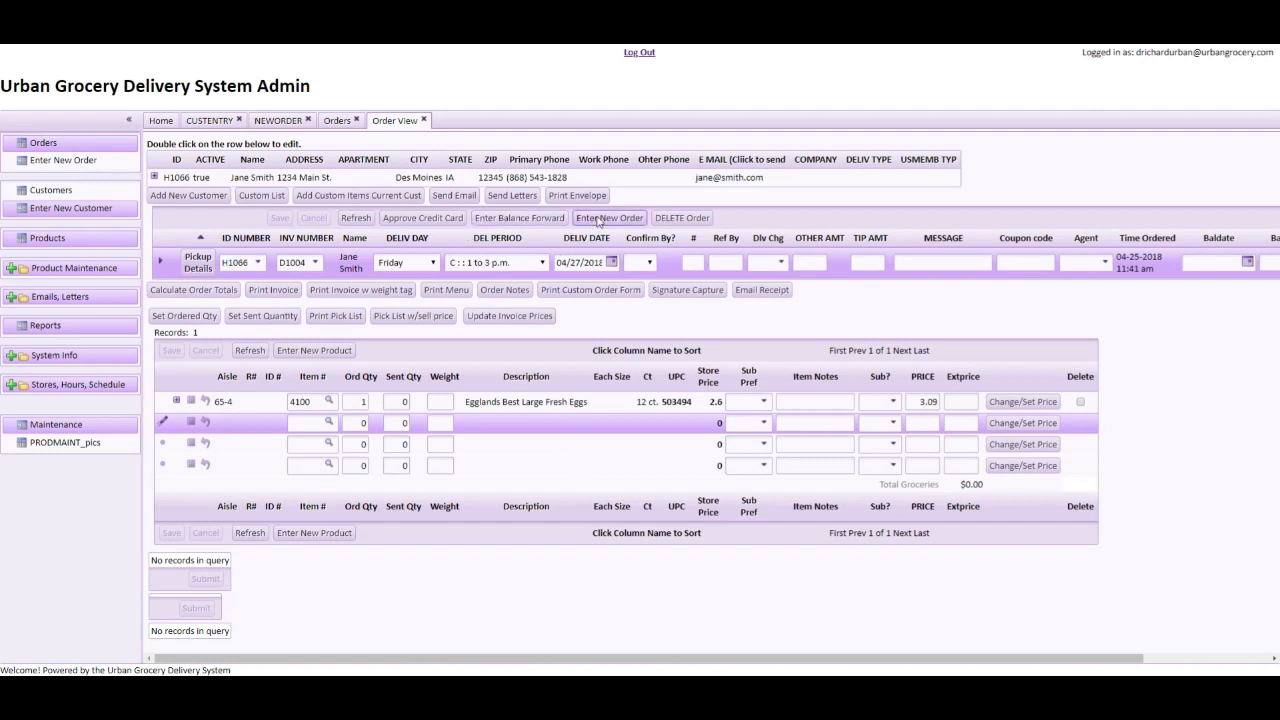
# Open the Customers list, which shows two customer records
pyautogui.click(51, 192)
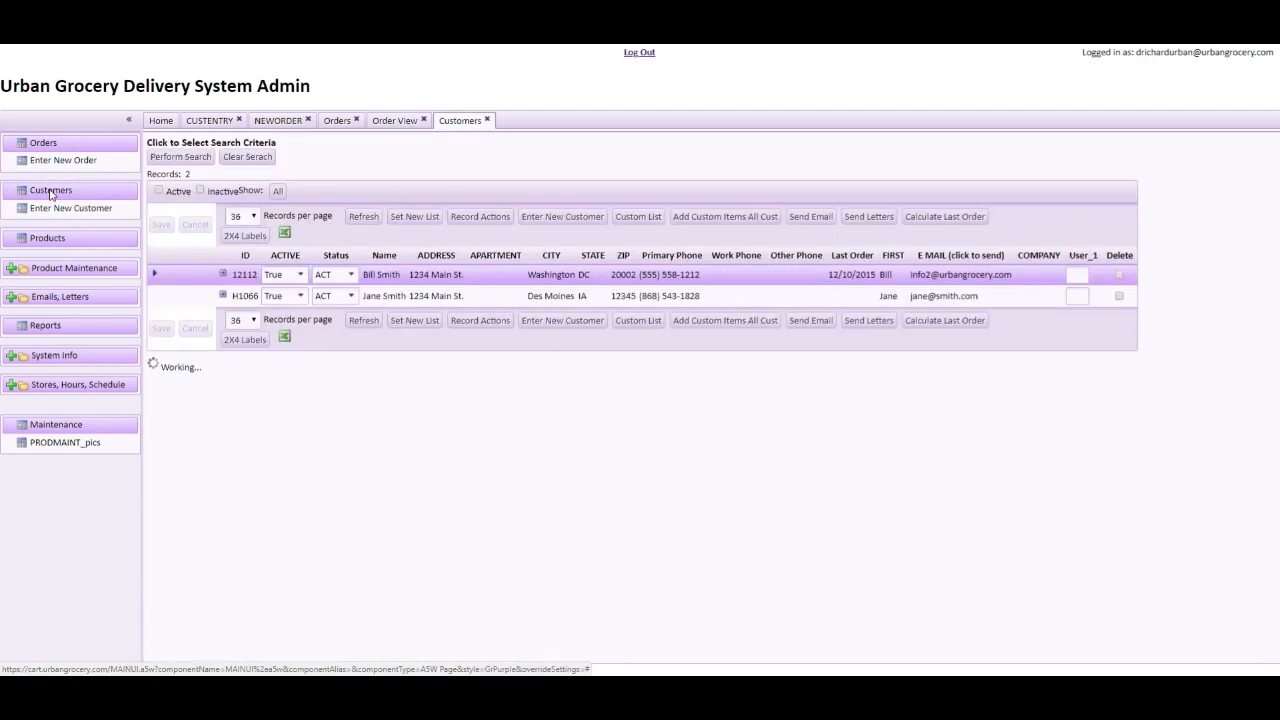